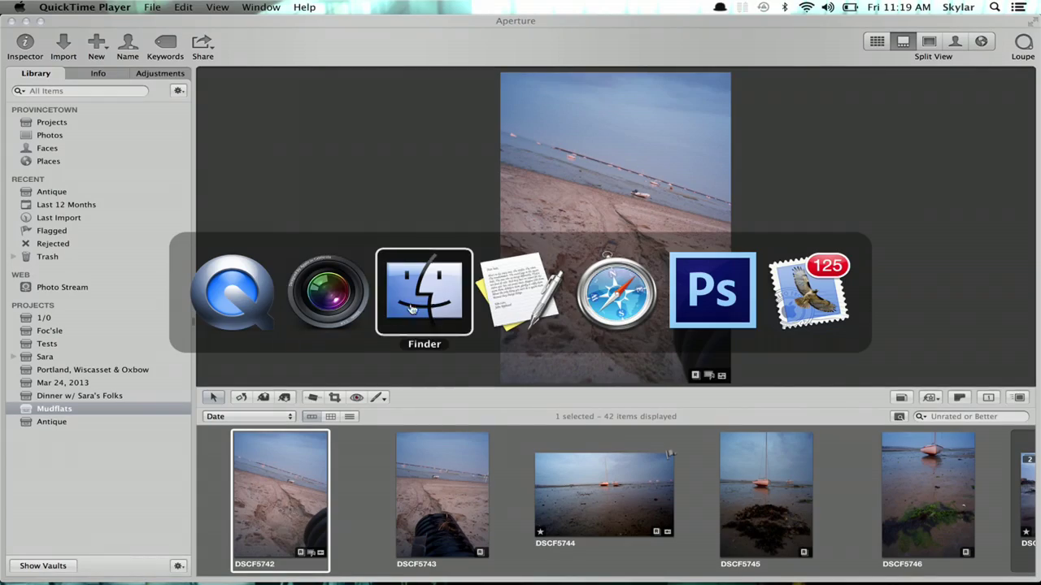
Read the managed versus referenced images support article in the browser, then return to Aperture
{"action": "left_click", "coordinate": [593, 317]}
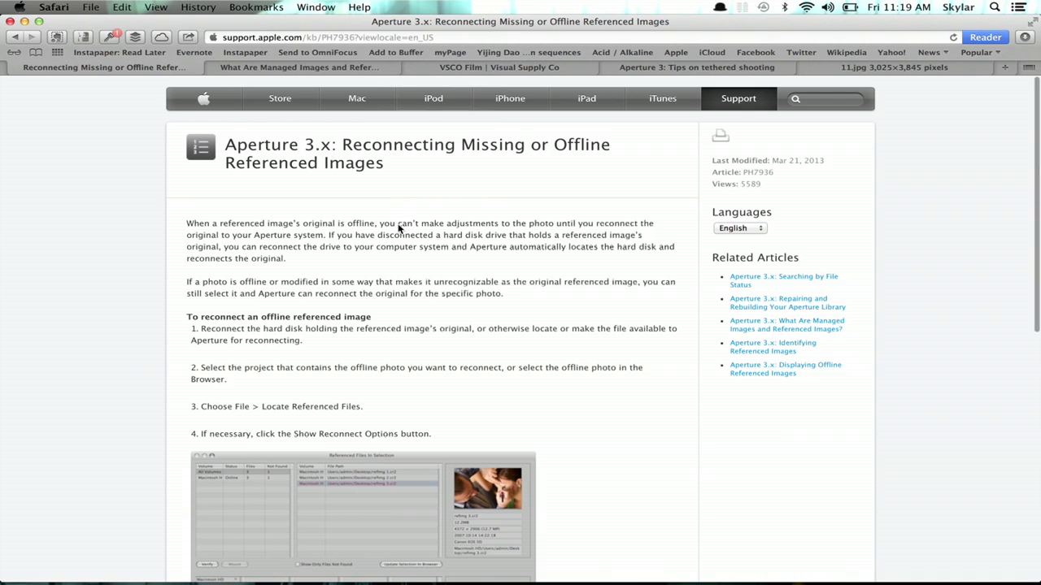
{"action": "left_click", "coordinate": [352, 70]}
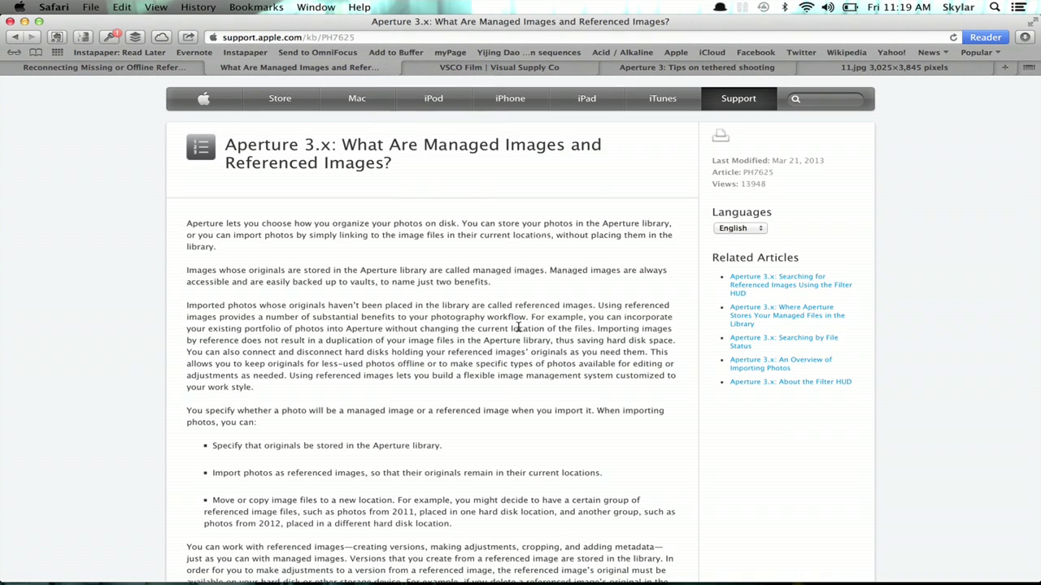
{"action": "key", "text": "super+Tab"}
{"action": "key", "text": "Tab"}
{"action": "key", "text": "super+shift+Tab"}
{"action": "key", "text": "super+Tab"}
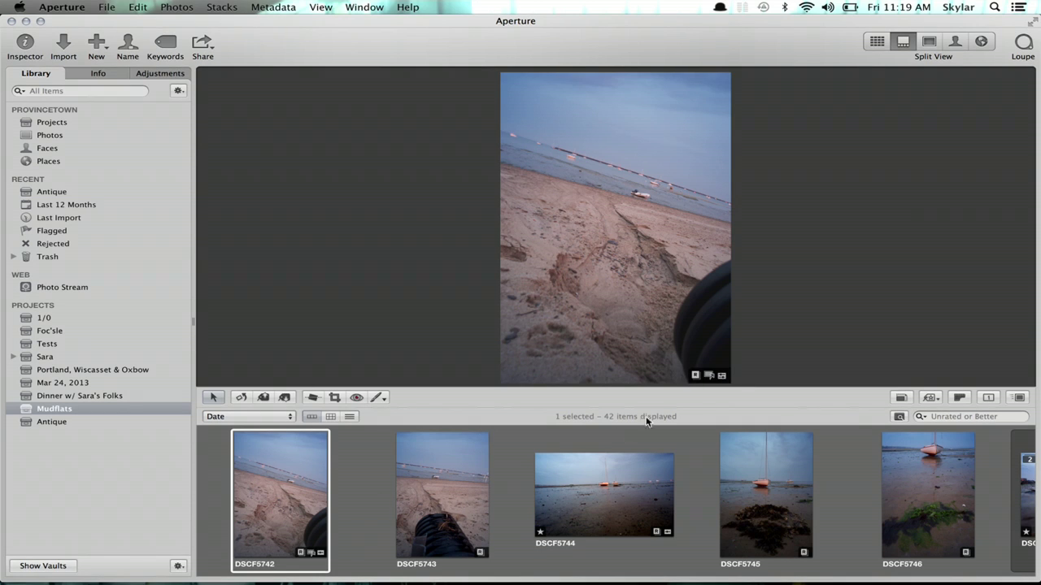
Relocate DSCF5743's original to the Desktop's Photo folder with File > Relocate Original
{"action": "left_click", "coordinate": [478, 476]}
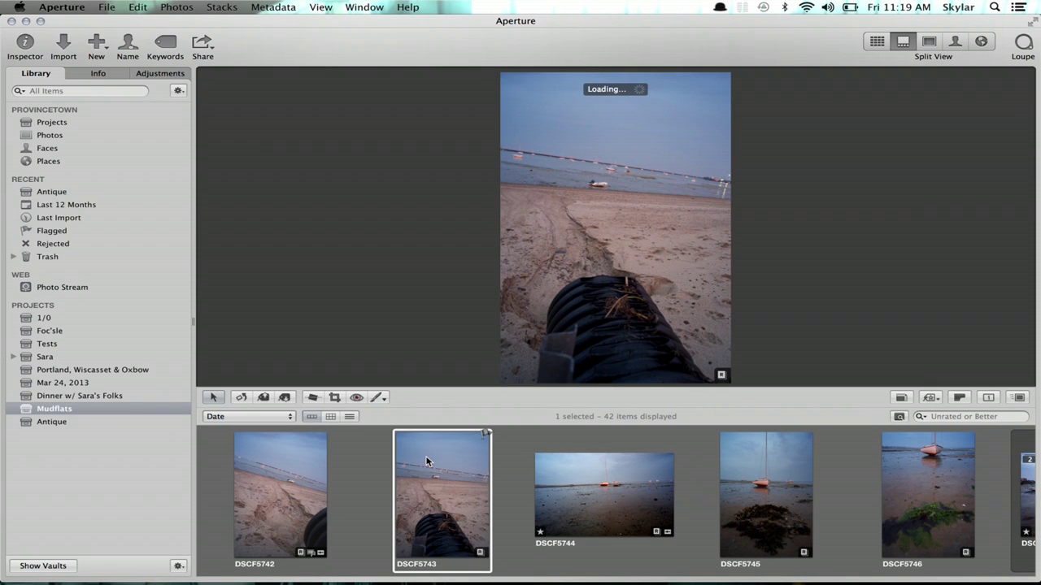
{"action": "right_click", "coordinate": [427, 462]}
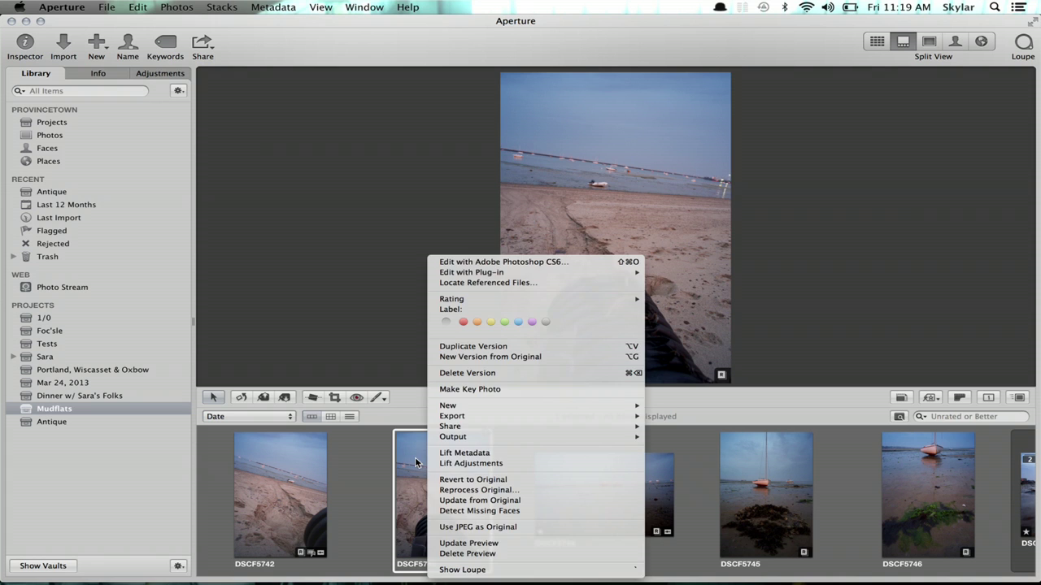
{"action": "left_click", "coordinate": [415, 457]}
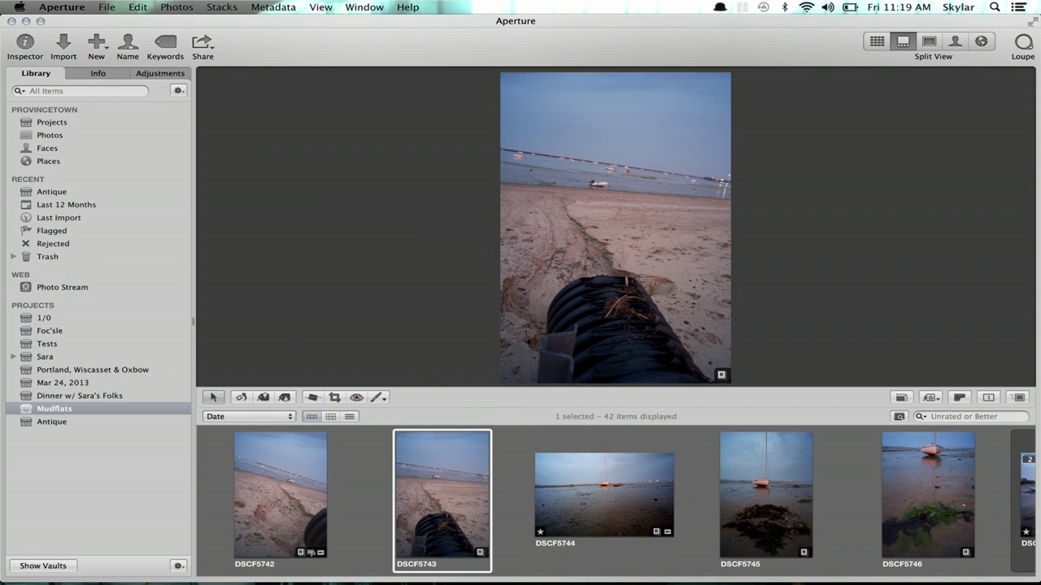
{"action": "left_click", "coordinate": [107, 6]}
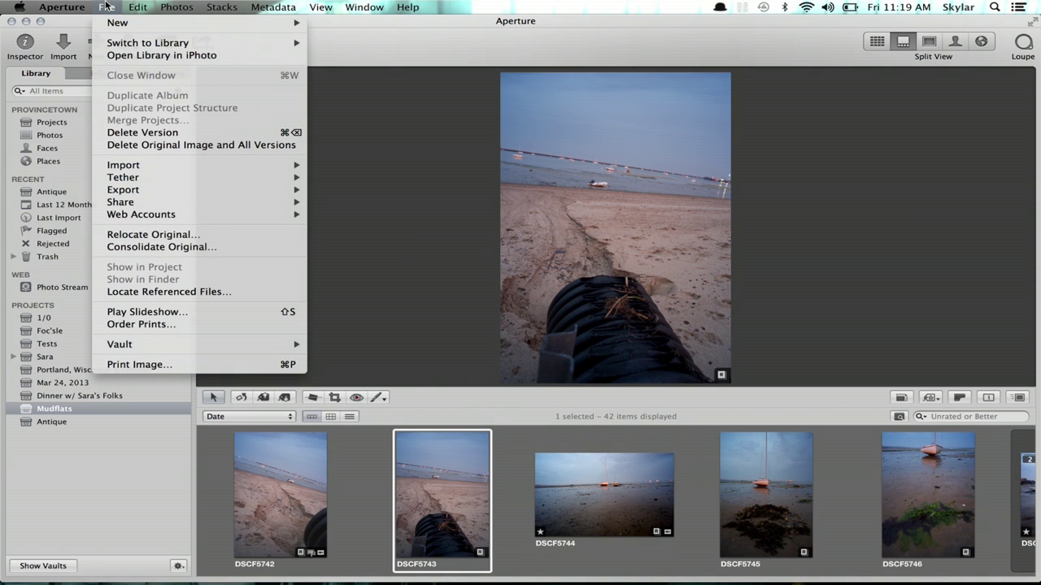
{"action": "left_click", "coordinate": [144, 237]}
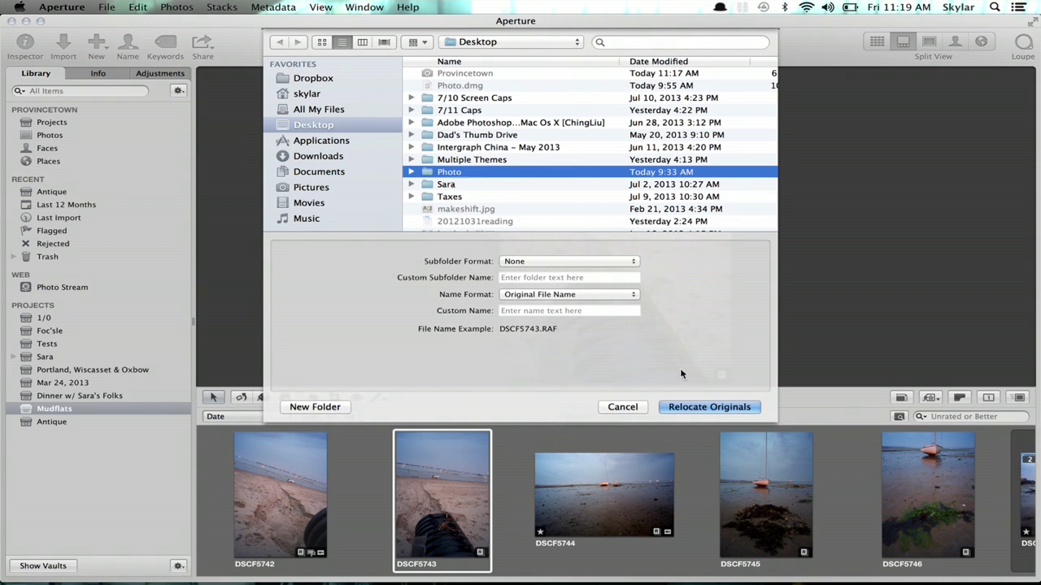
{"action": "left_click", "coordinate": [742, 408]}
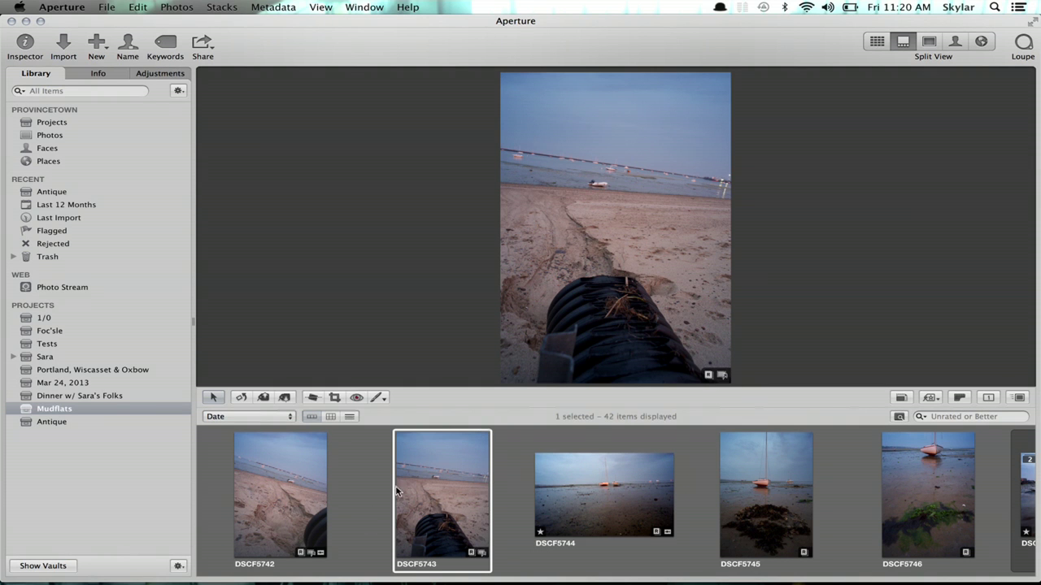
Drag the Desktop's Photo folder into Pictures in a new Finder window, then select DSCF5742 in Aperture
{"action": "key", "text": "super+Tab"}
{"action": "key", "text": "super+Tab"}
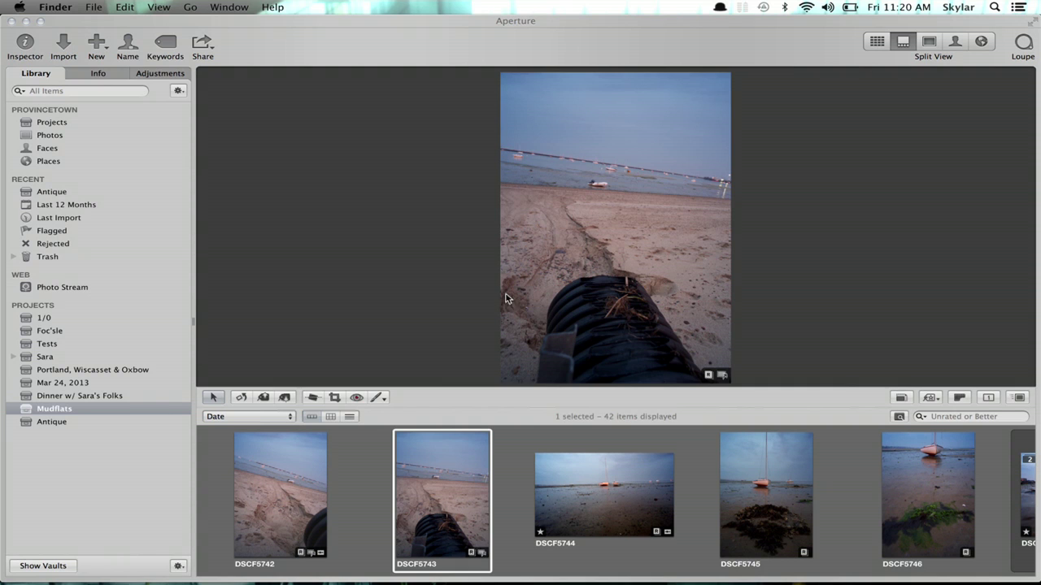
{"action": "key", "text": "super+n"}
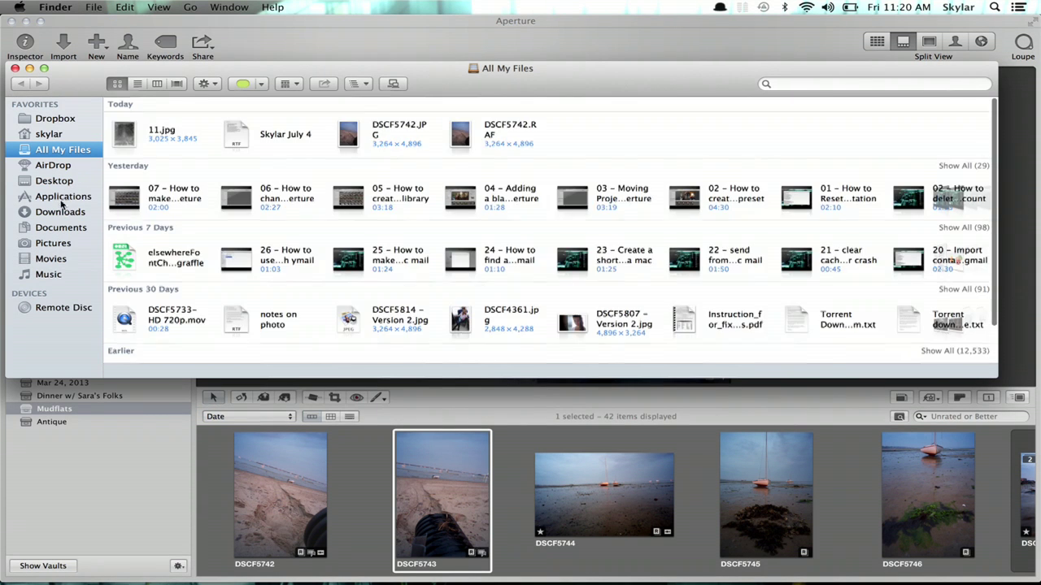
{"action": "left_click", "coordinate": [74, 182]}
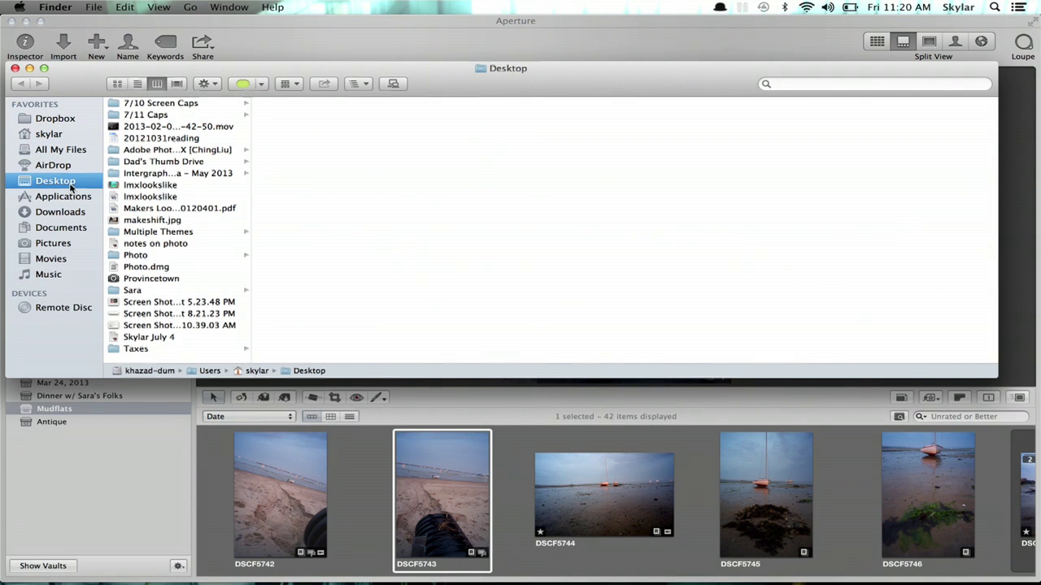
{"action": "left_click", "coordinate": [138, 256]}
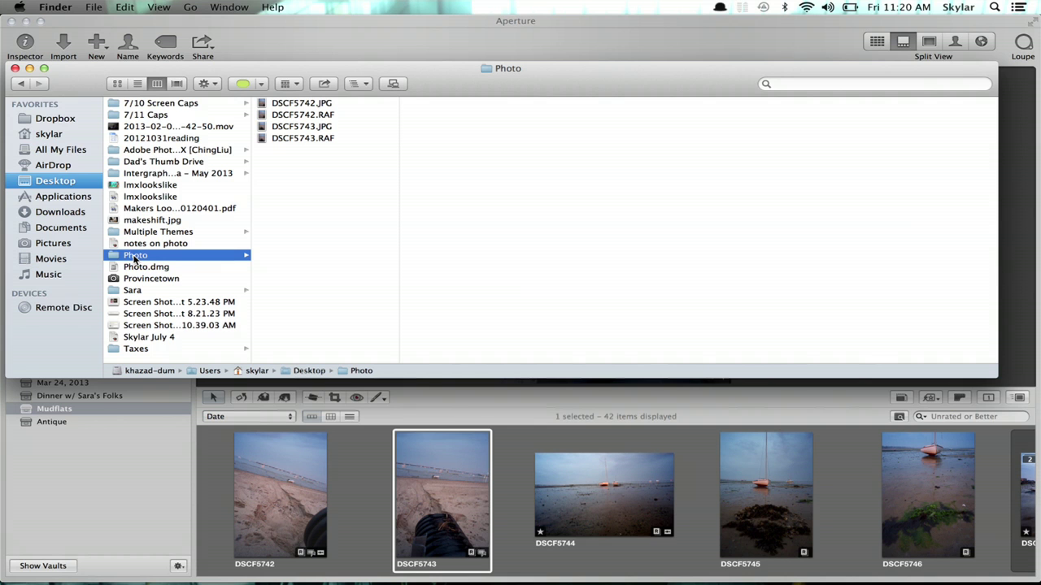
{"action": "left_click_drag", "start_coordinate": [114, 259], "coordinate": [58, 243]}
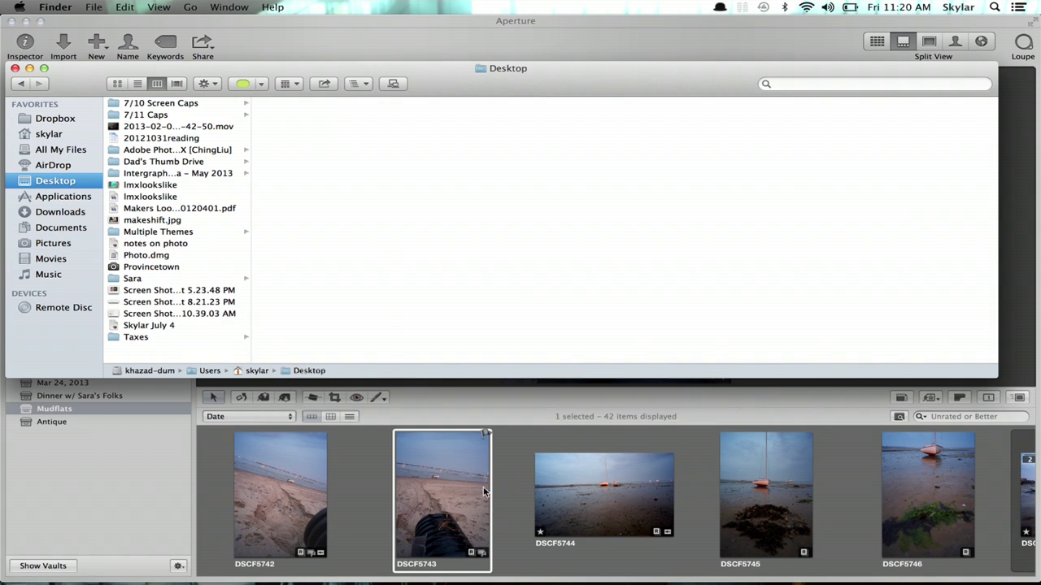
{"action": "left_click", "coordinate": [505, 487]}
{"action": "left_click", "coordinate": [316, 485]}
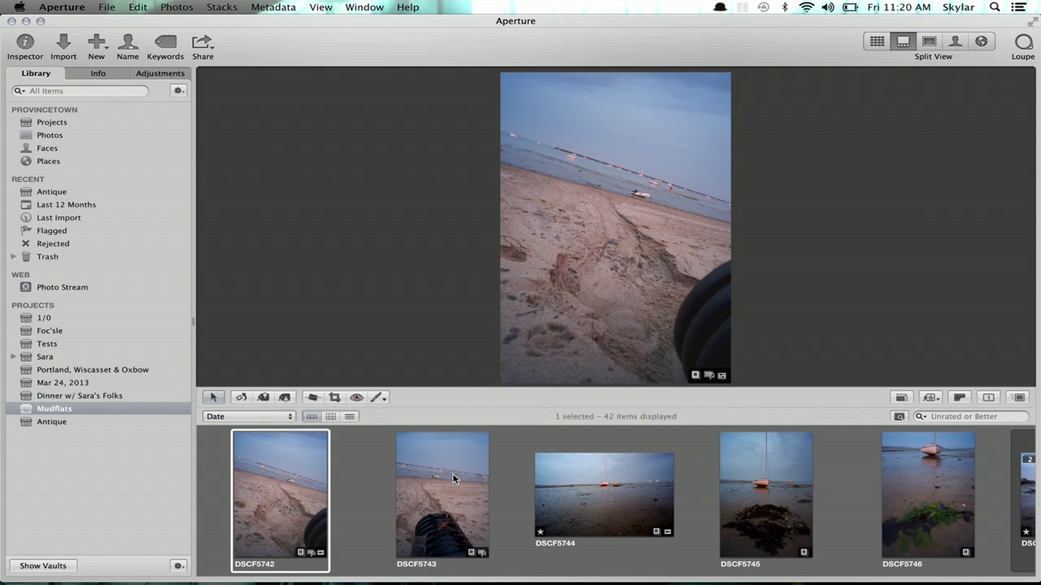
Reselect DSCF5742 in Aperture, then mount Photo.dmg and show the Pictures folder in Finder
{"action": "key", "text": "Right"}
{"action": "left_click", "coordinate": [278, 473]}
{"action": "key", "text": "super+Tab"}
{"action": "key", "text": "super+Tab"}
{"action": "key", "text": "super+shift+Tab"}
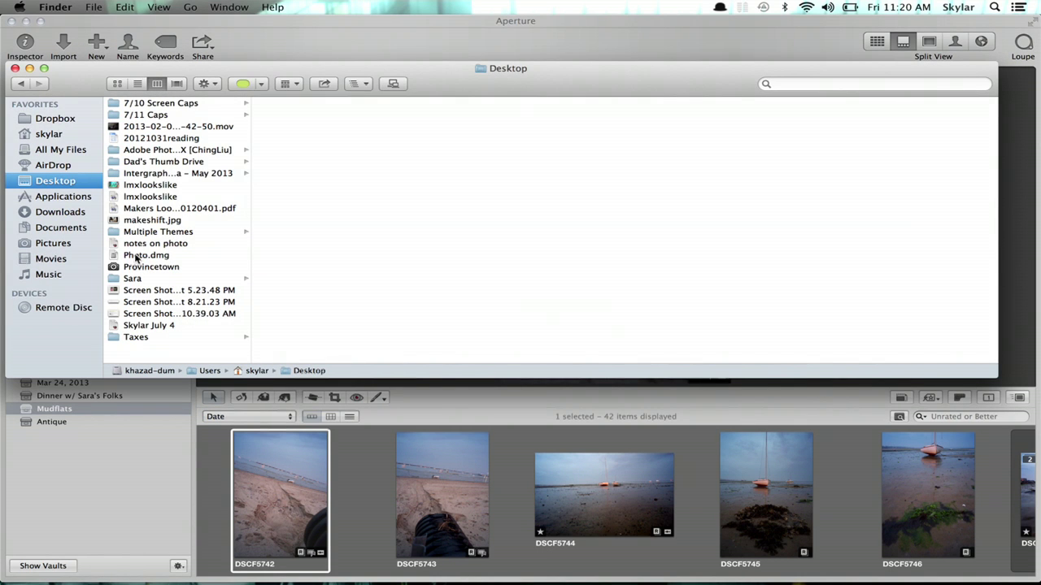
{"action": "double_click", "coordinate": [137, 258]}
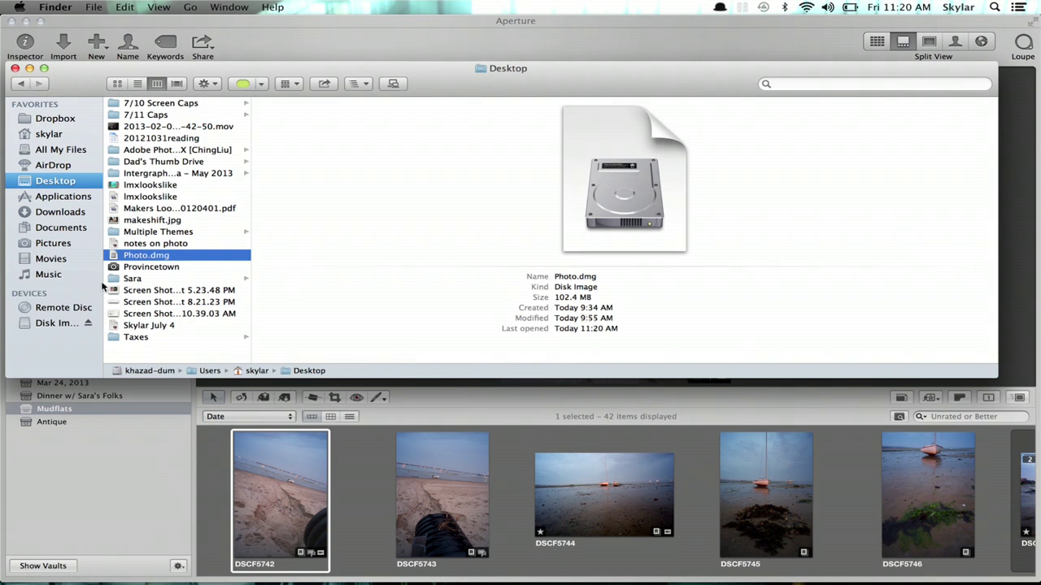
{"action": "left_click", "coordinate": [53, 244]}
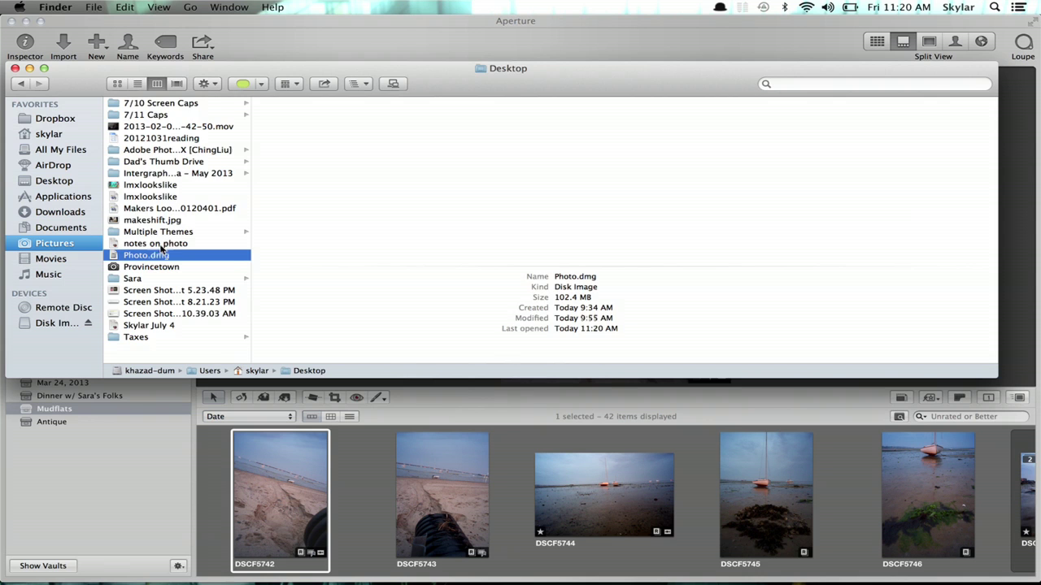
{"action": "scroll", "coordinate": [161, 293], "scroll_direction": "down", "scroll_amount": 10}
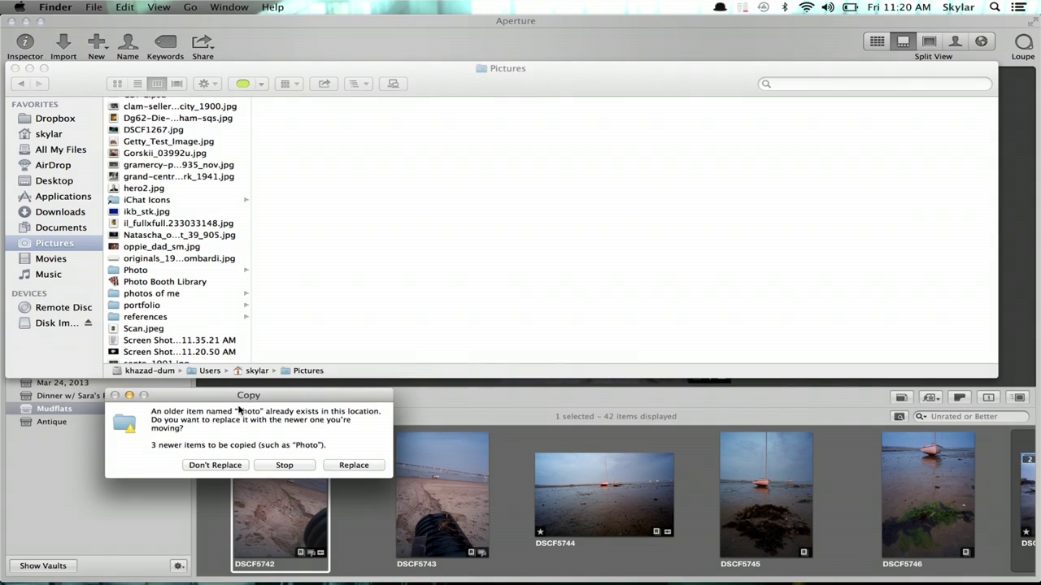
Replace the older Photo folder, delete Photo from Pictures, and eject the disk image
{"action": "left_click", "coordinate": [354, 465]}
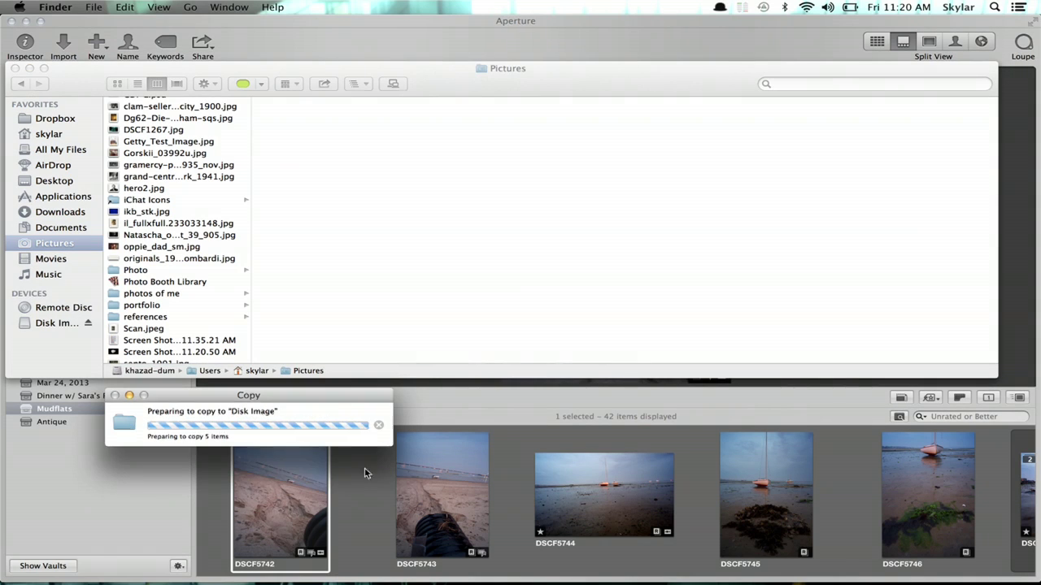
{"action": "left_click", "coordinate": [134, 274]}
{"action": "key", "text": "super+BackSpace"}
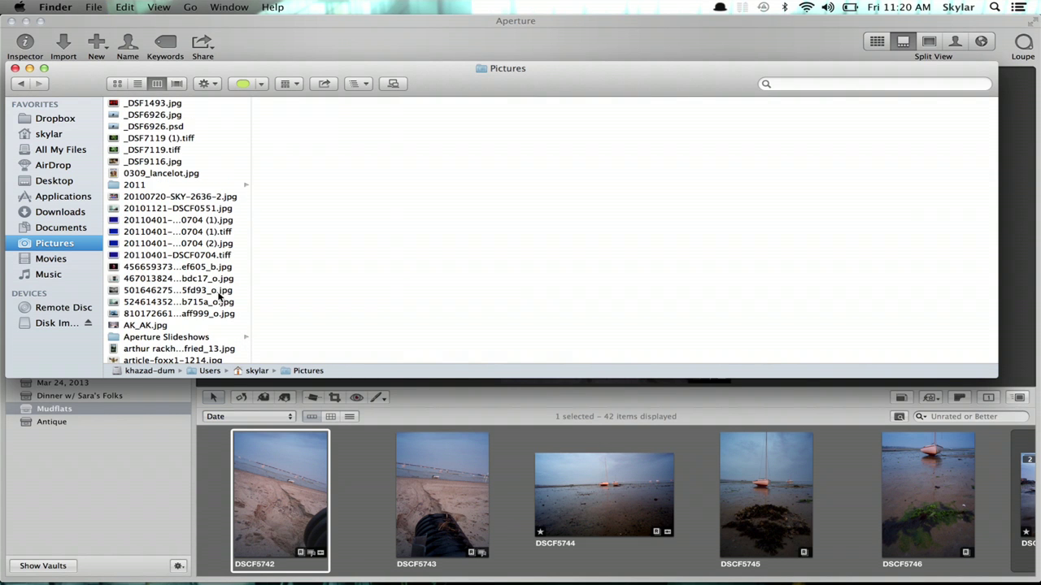
{"action": "left_click", "coordinate": [88, 322]}
{"action": "left_click", "coordinate": [366, 480]}
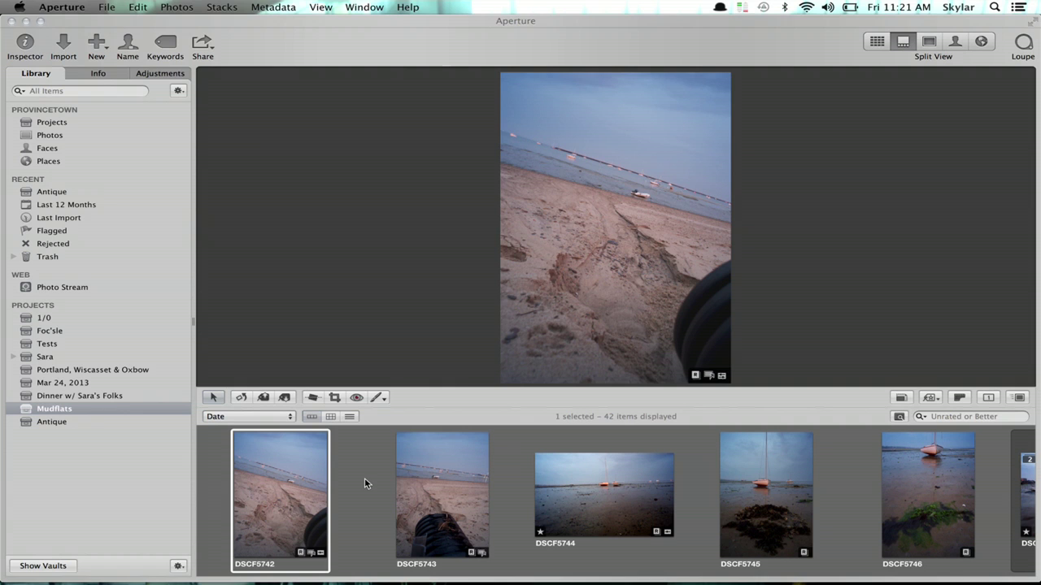
Check the offline badges on DSCF5743 and DSCF5742, then bring the Finder Pictures window forward
{"action": "left_click", "coordinate": [481, 482]}
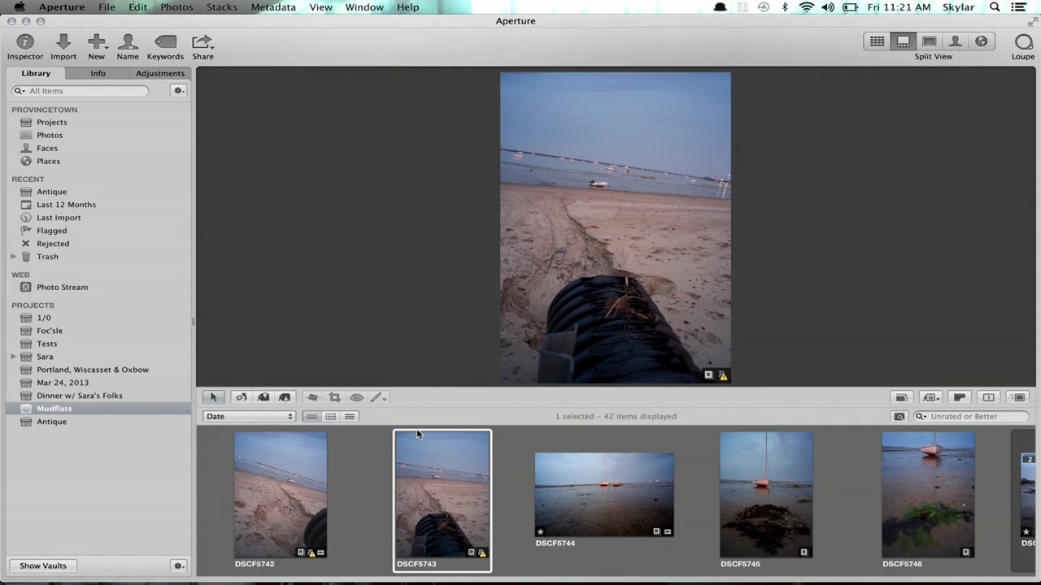
{"action": "left_click", "coordinate": [301, 495]}
{"action": "left_click", "coordinate": [428, 483]}
{"action": "key", "text": "super+Tab"}
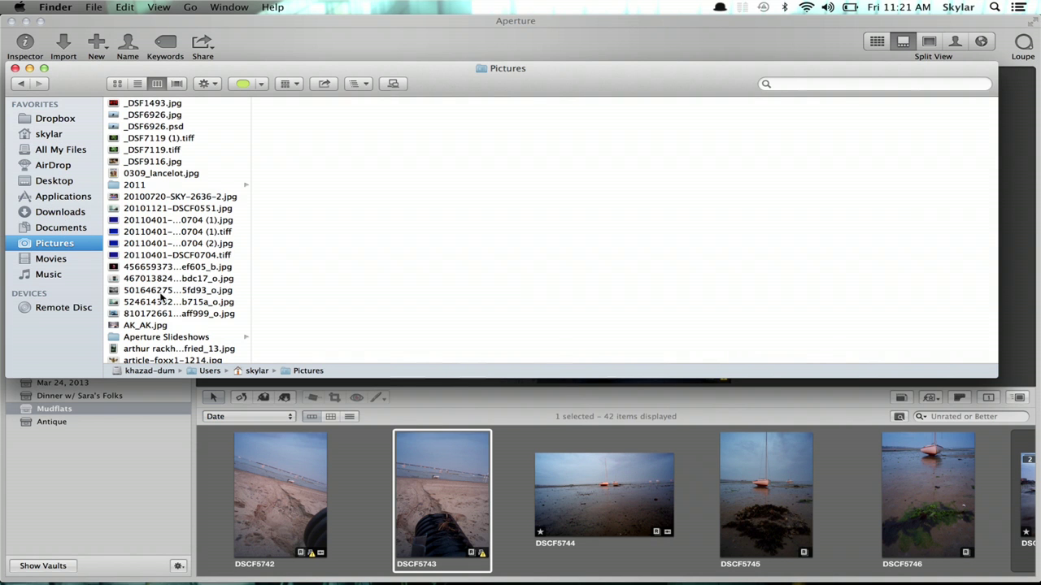
Mount Photo.dmg from the Desktop and open the Photo folder on the Disk Image volume
{"action": "left_click", "coordinate": [56, 181]}
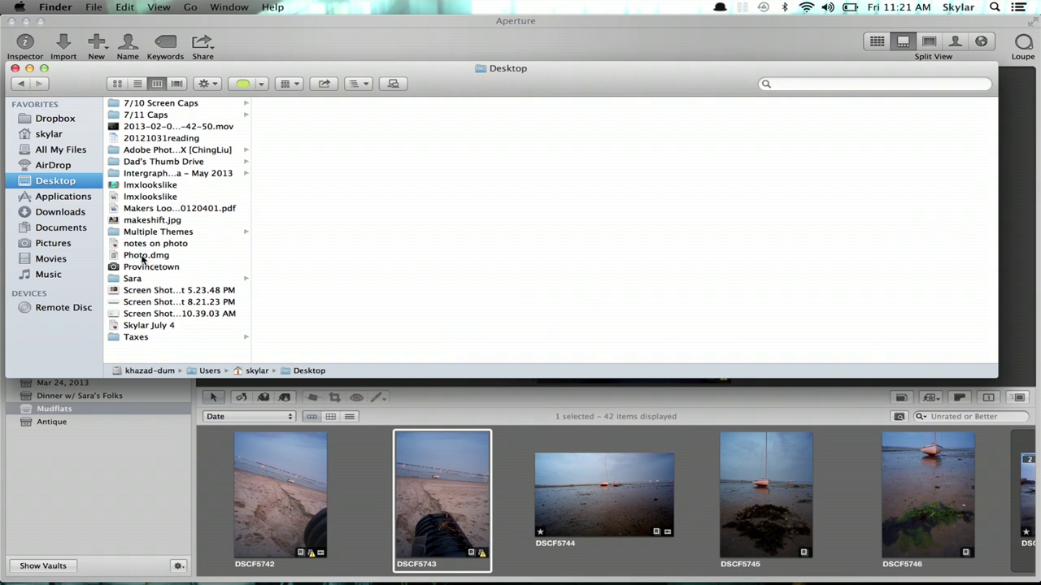
{"action": "double_click", "coordinate": [143, 259]}
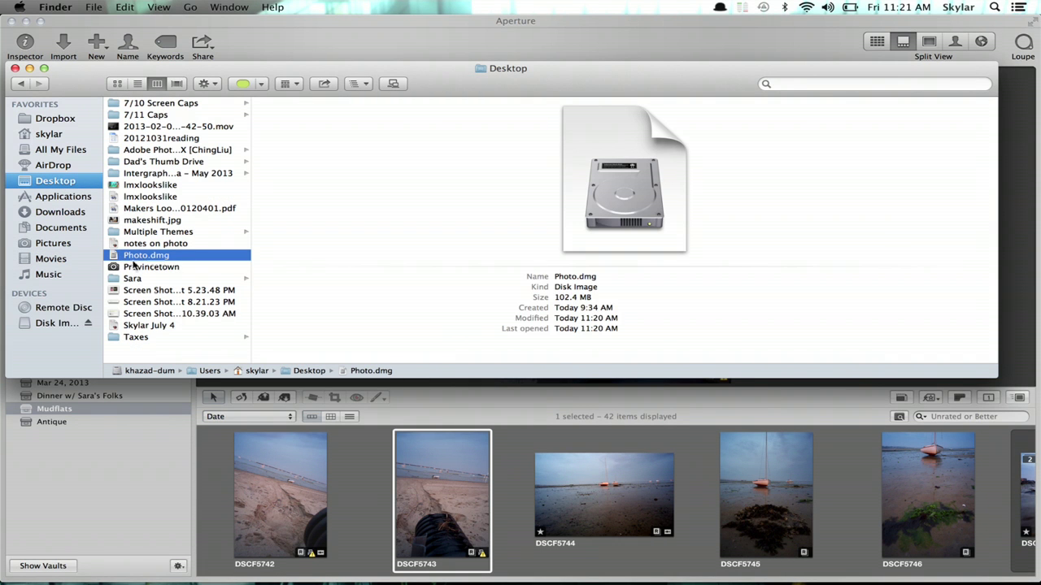
{"action": "left_click", "coordinate": [57, 324]}
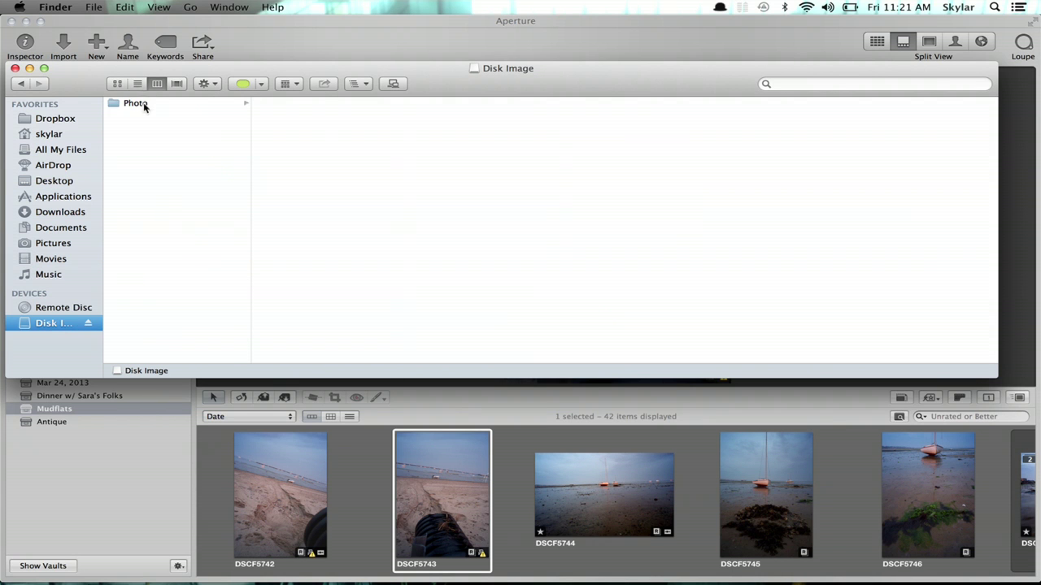
{"action": "left_click", "coordinate": [144, 109]}
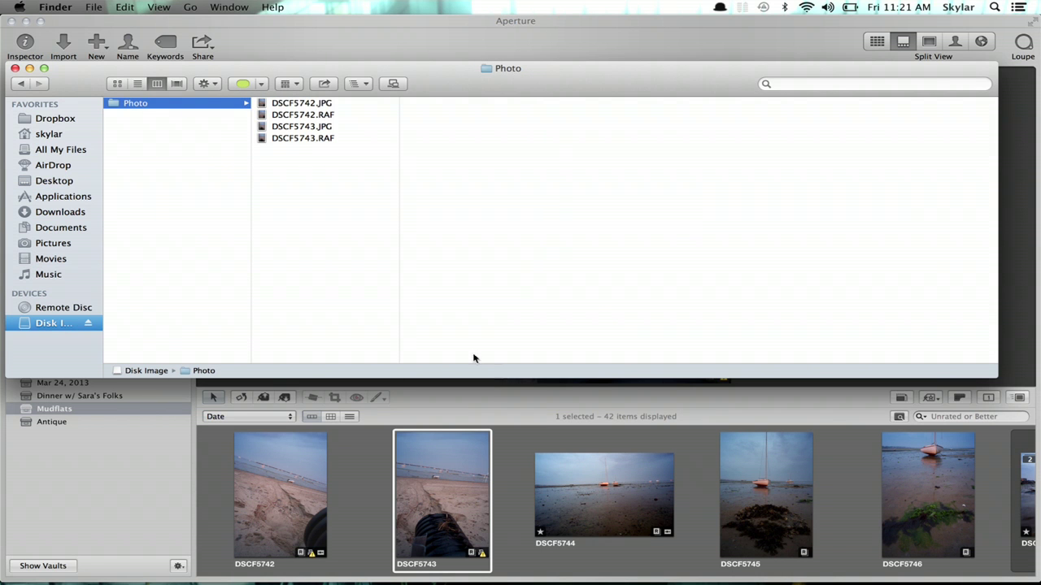
Select both DSCF5742 and DSCF5743 in Aperture
{"action": "left_click", "coordinate": [511, 456]}
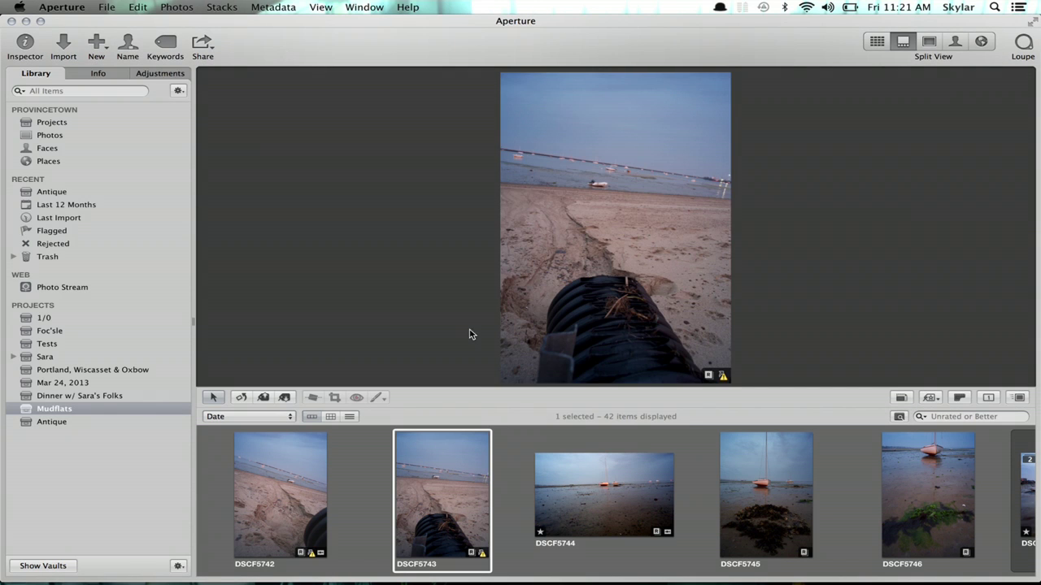
{"action": "left_click", "coordinate": [104, 8]}
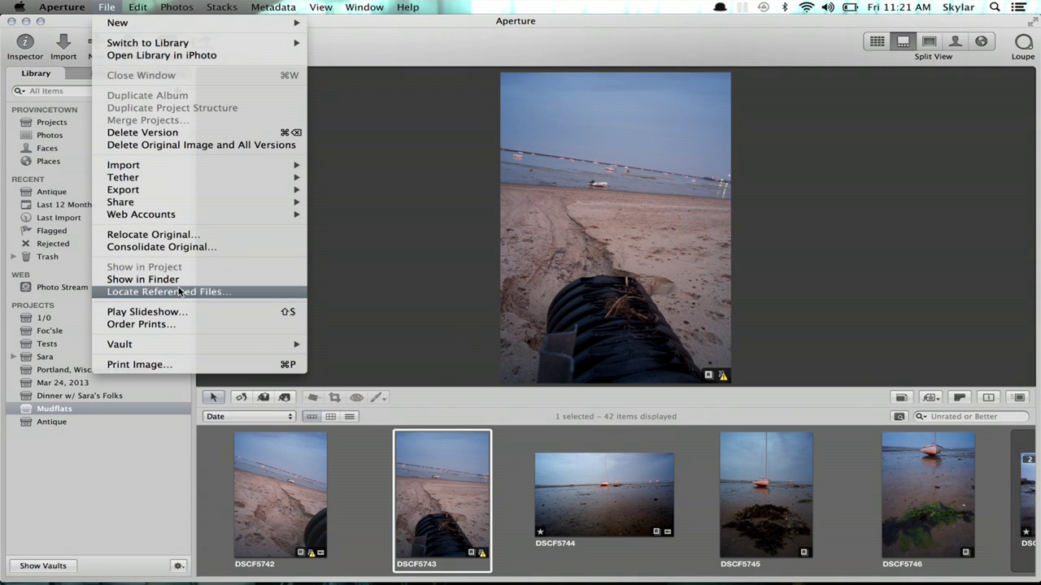
{"action": "left_click", "coordinate": [356, 469]}
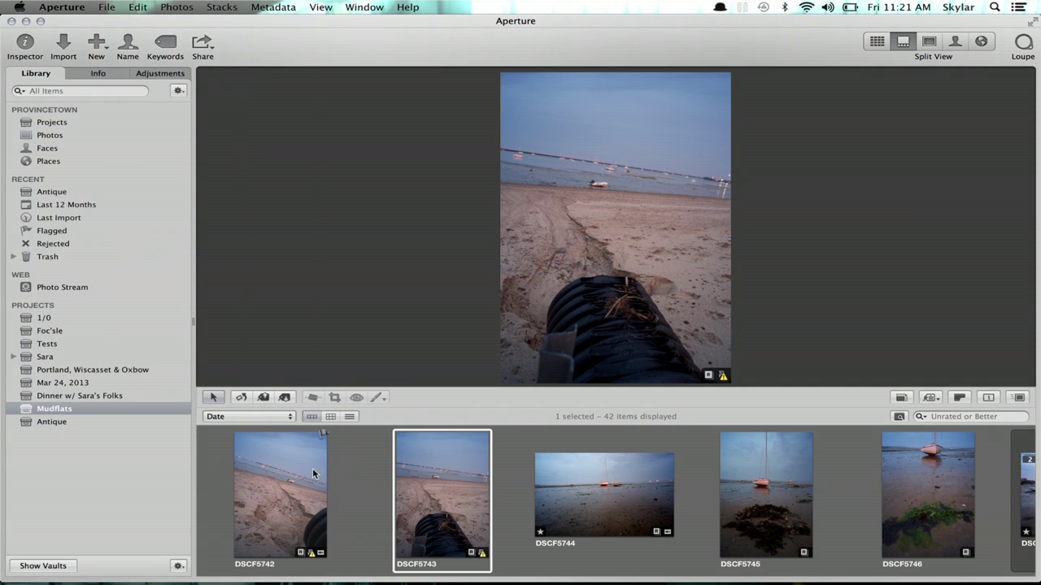
{"action": "left_click", "coordinate": [304, 474], "text": "super"}
Locate Referenced Files for both photos, pointing to Disk Image > Photo, and Reconnect All
{"action": "left_click", "coordinate": [106, 7]}
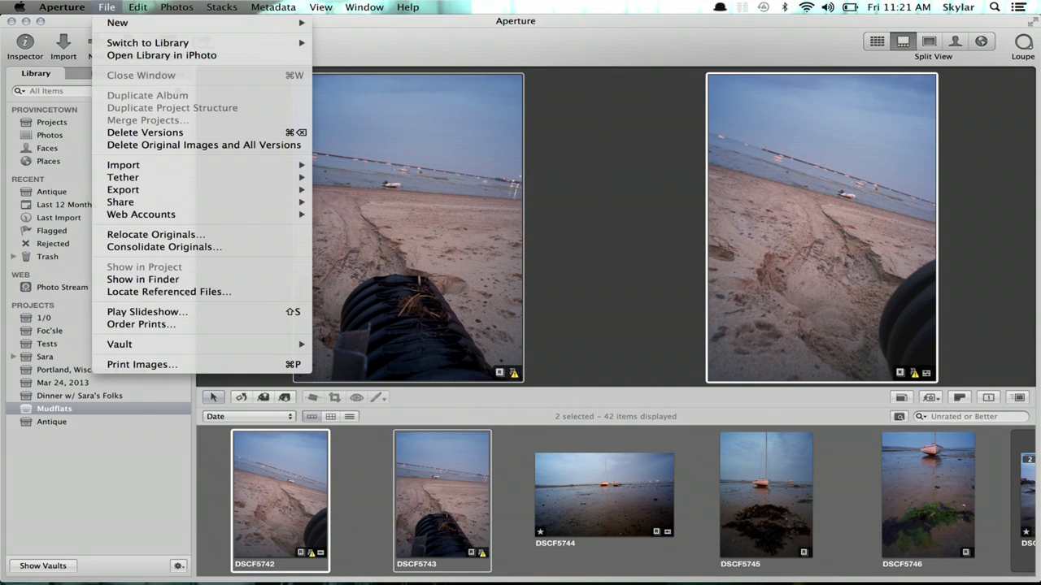
{"action": "left_click", "coordinate": [155, 292]}
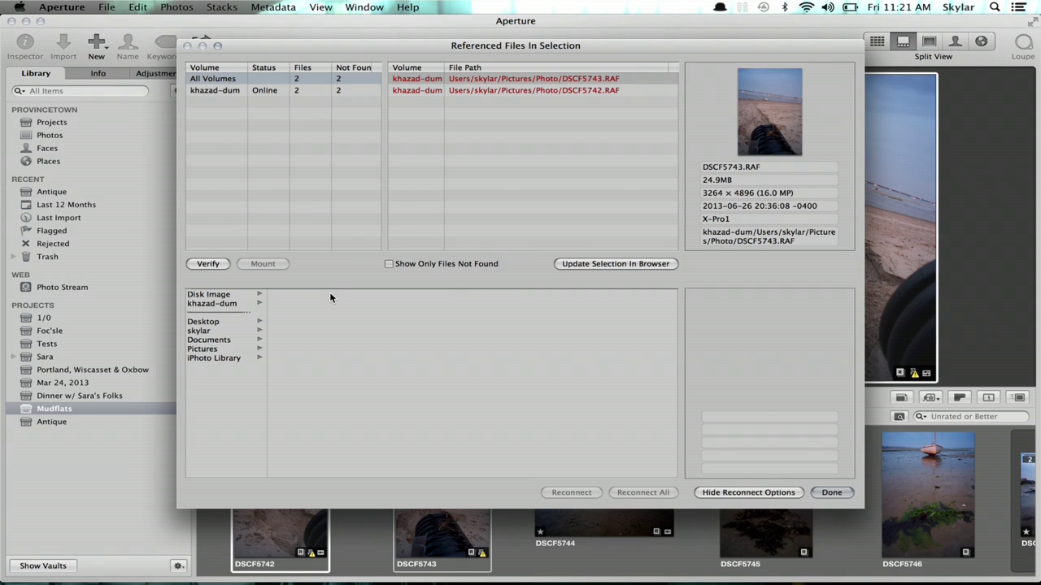
{"action": "left_click", "coordinate": [226, 297]}
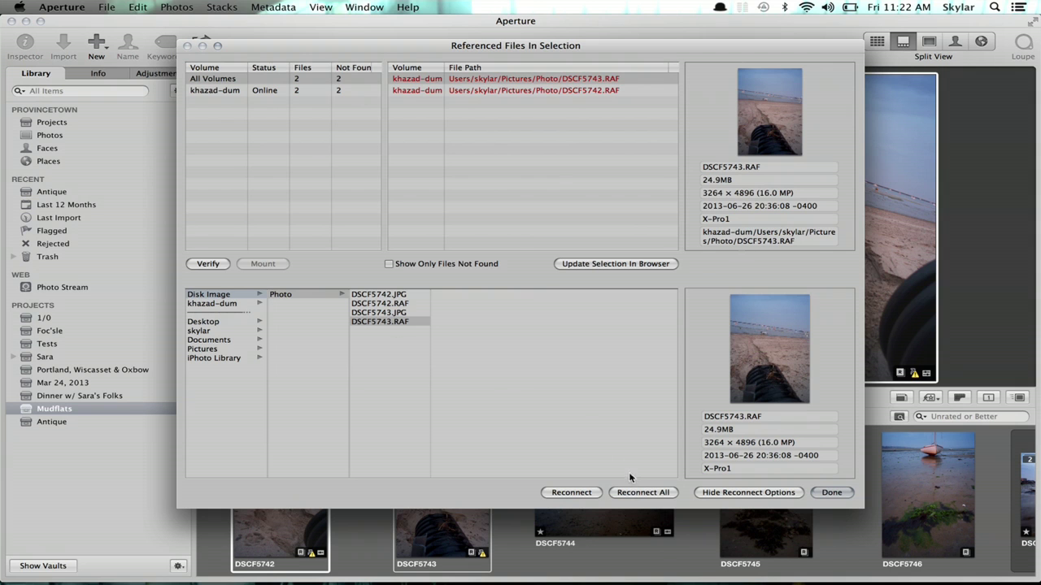
{"action": "left_click", "coordinate": [638, 492]}
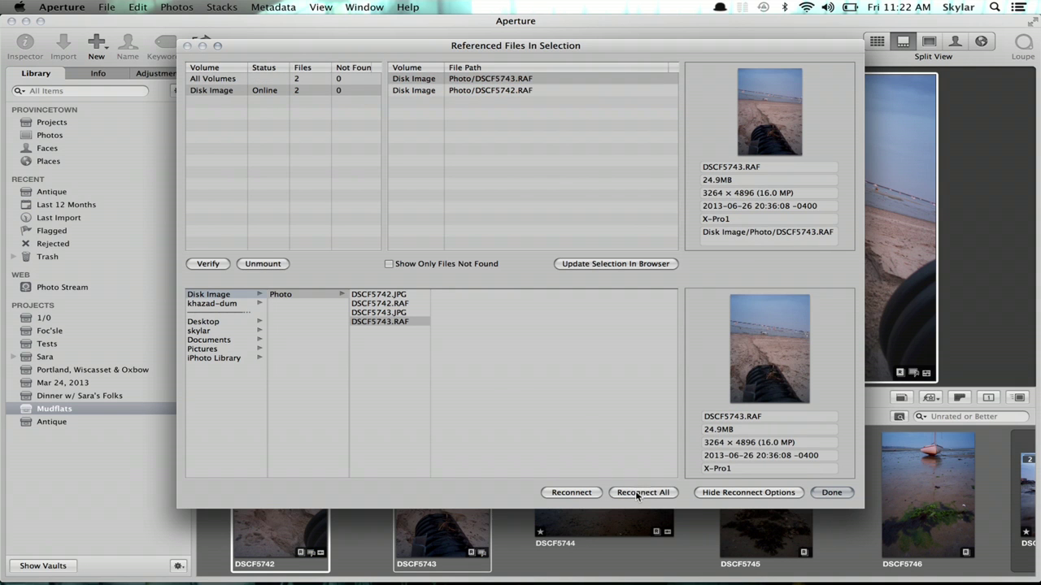
{"action": "left_click", "coordinate": [830, 492]}
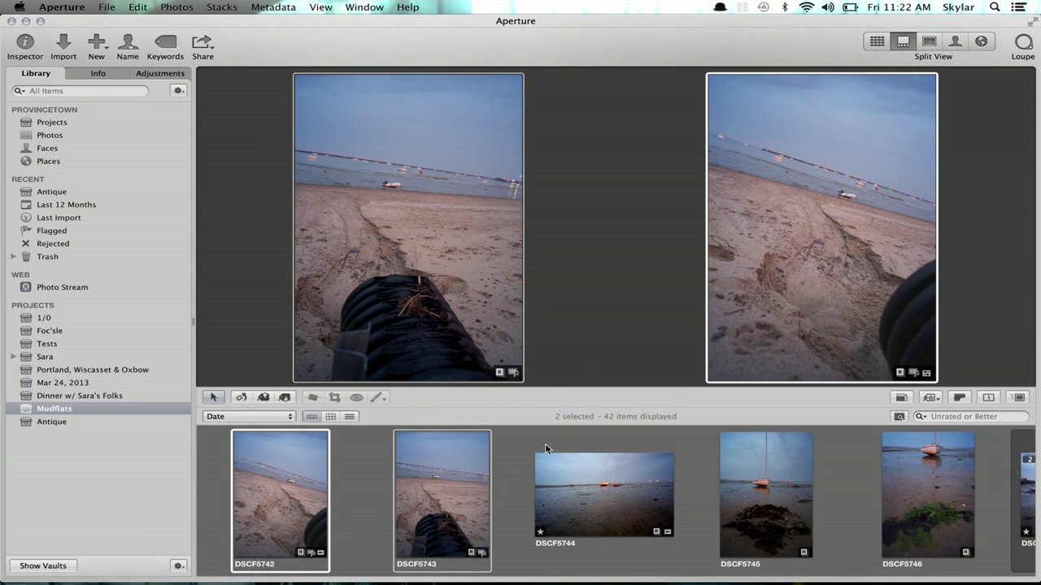